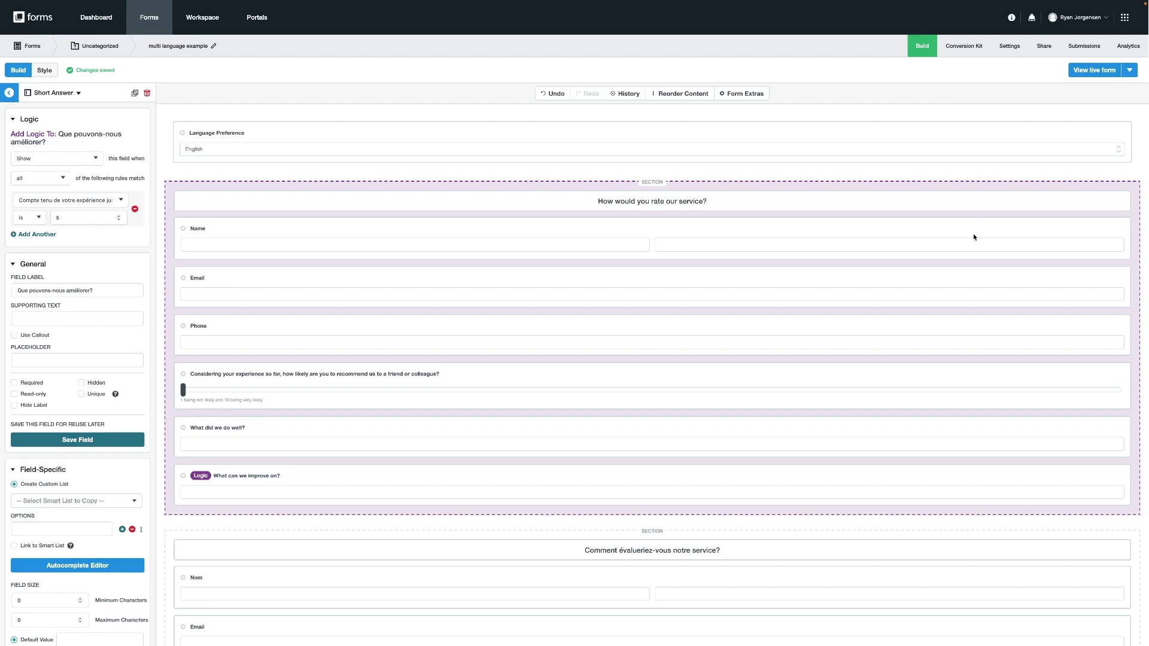
scroll(973, 233, down, 3)
scroll(973, 234, down, 3)
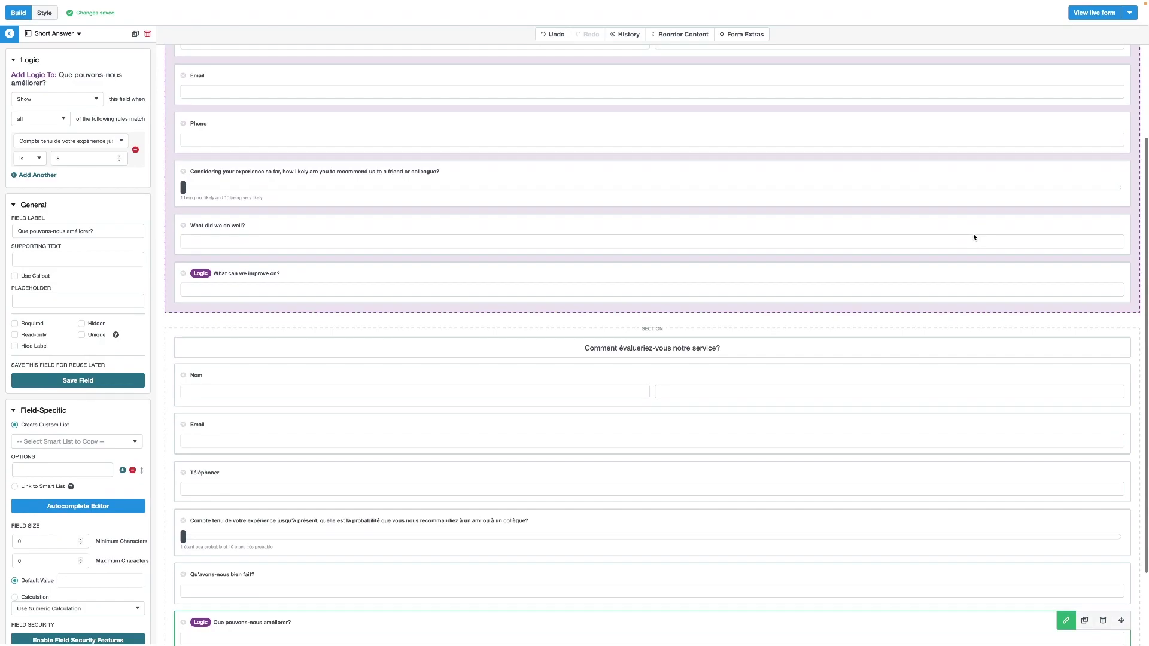
scroll(972, 233, down, 2)
scroll(973, 233, up, 5)
scroll(973, 233, up, 4)
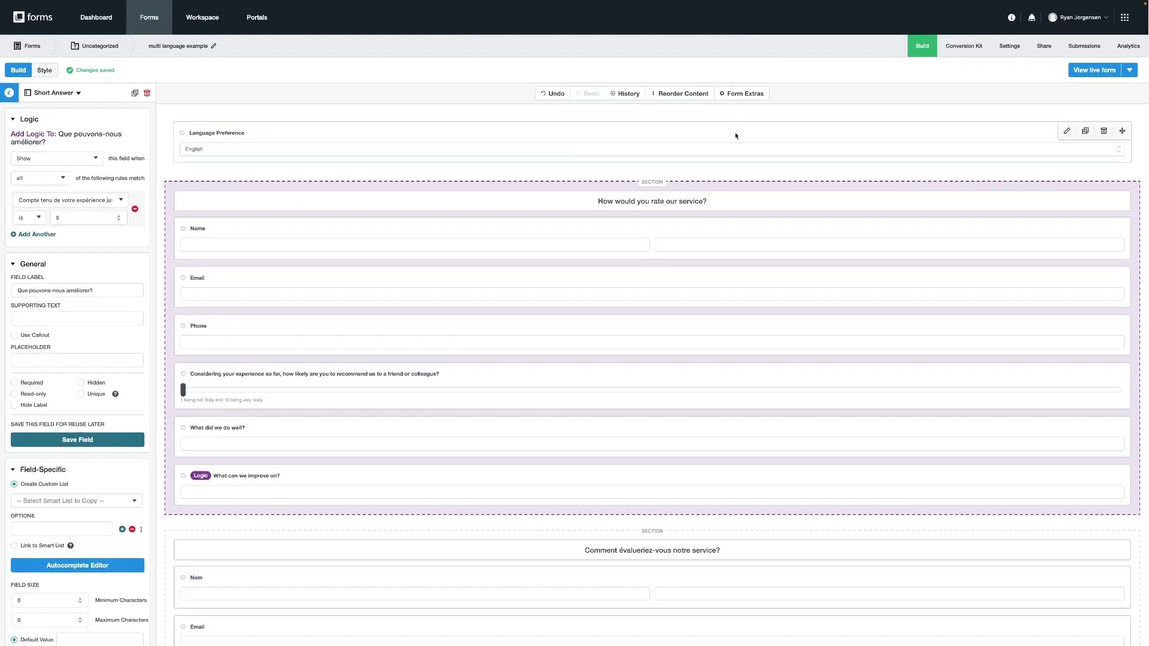
Select the Language Preference dropdown to review its language options, with English as default
click(735, 135)
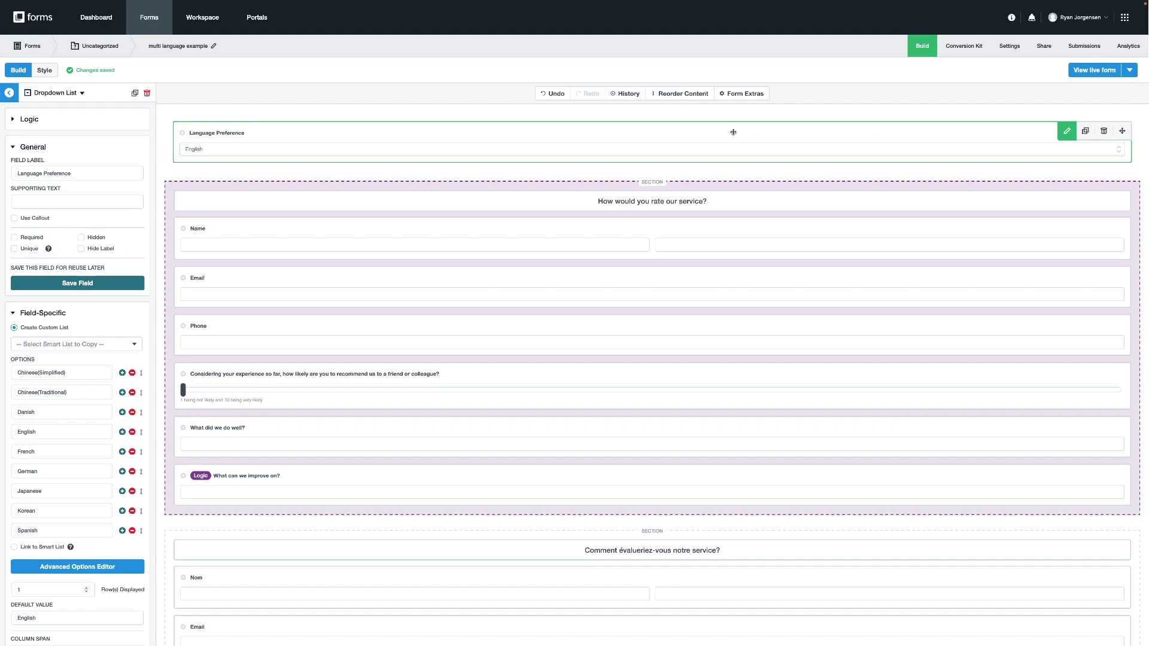
scroll(732, 133, down, 3)
scroll(733, 132, down, 3)
scroll(732, 132, down, 3)
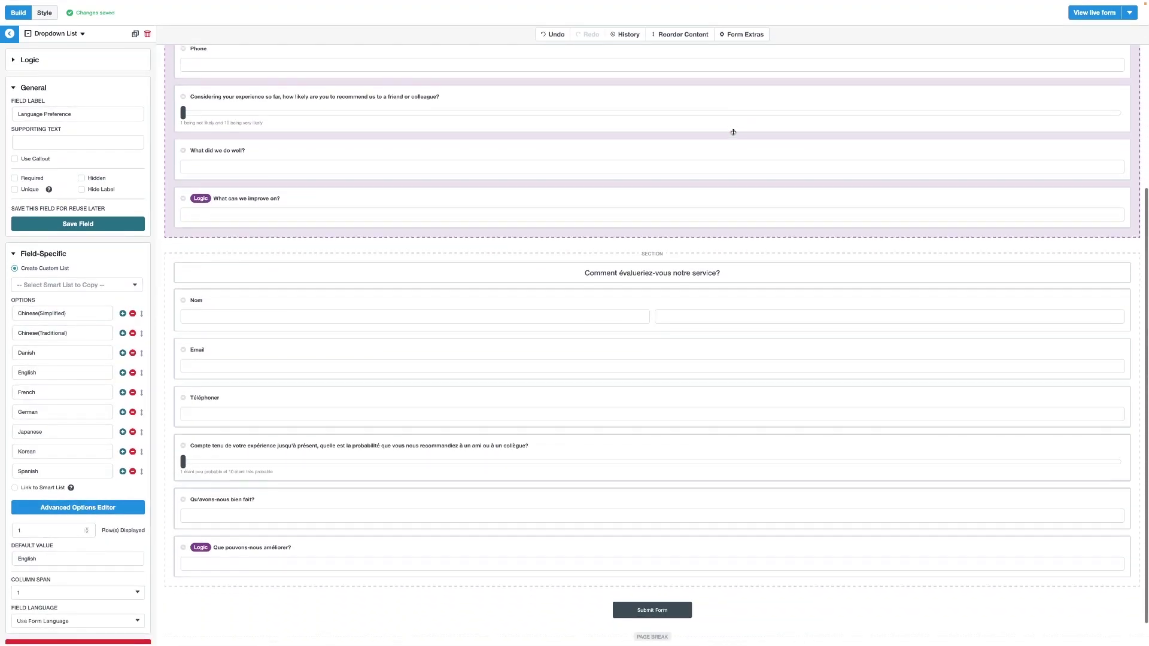
scroll(733, 132, down, 2)
scroll(733, 132, down, 1)
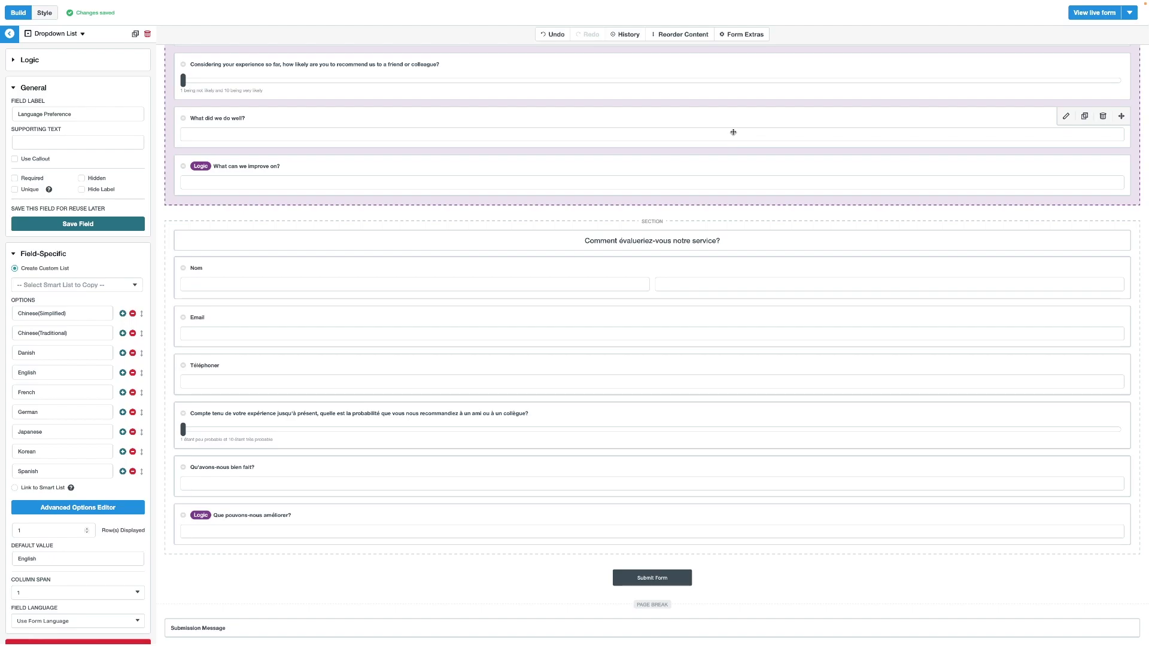
Select the French section 'Comment évalueriez-vous notre service?' to show its Section settings
click(705, 227)
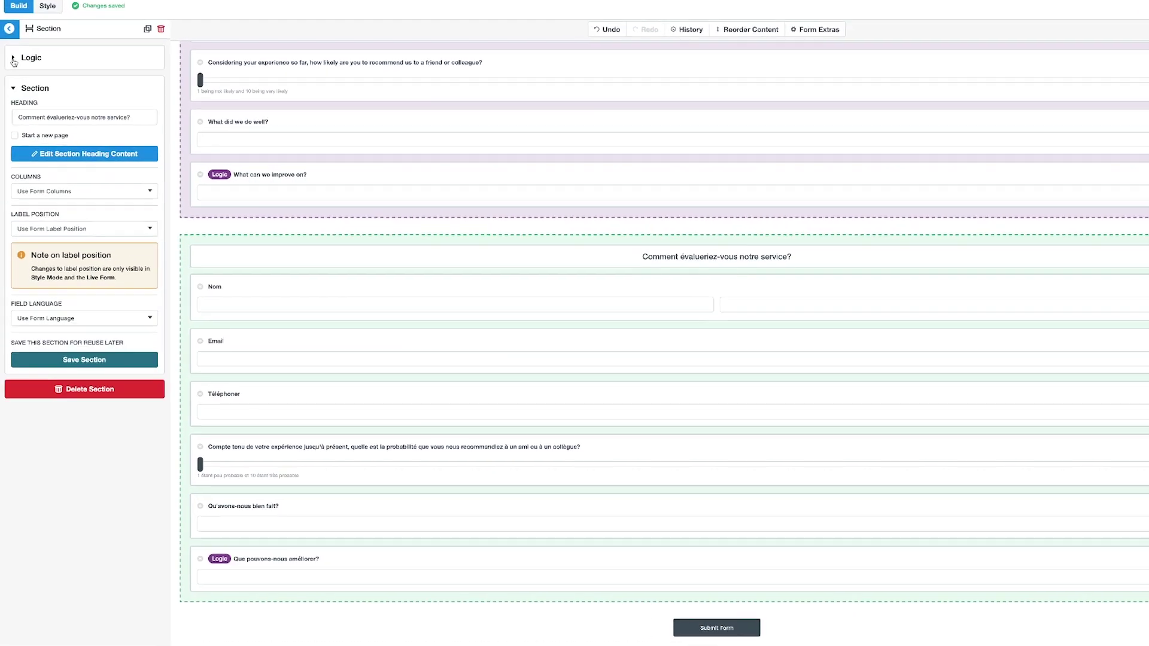
Add a Show rule matching all conditions: Language Preference is French
click(13, 57)
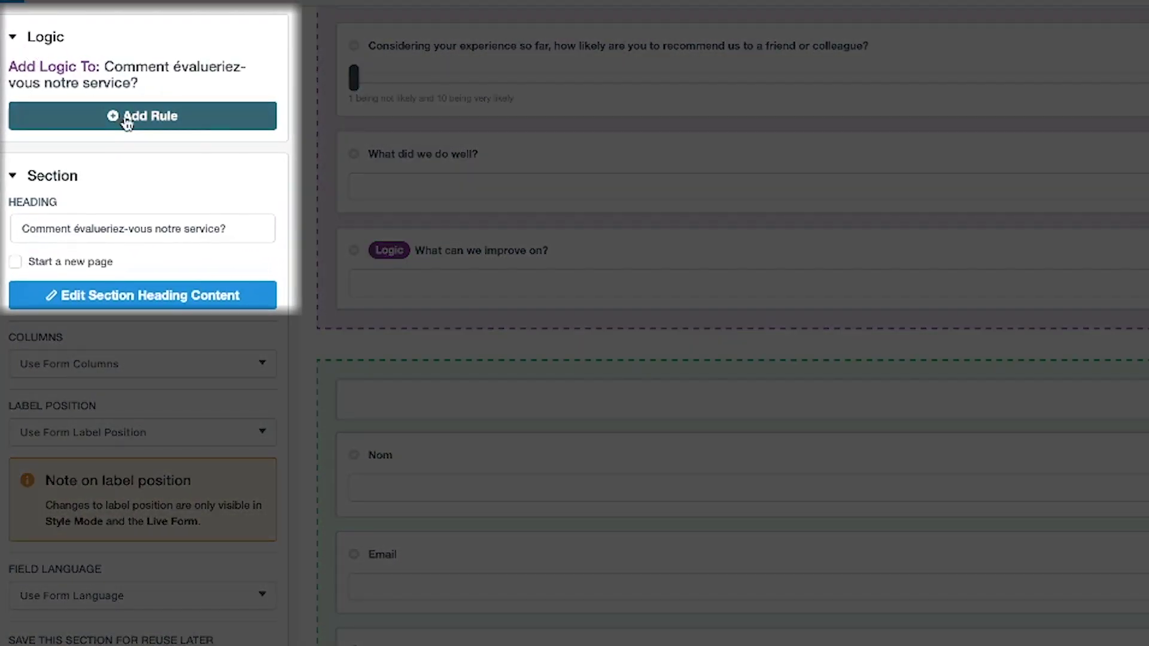
click(127, 118)
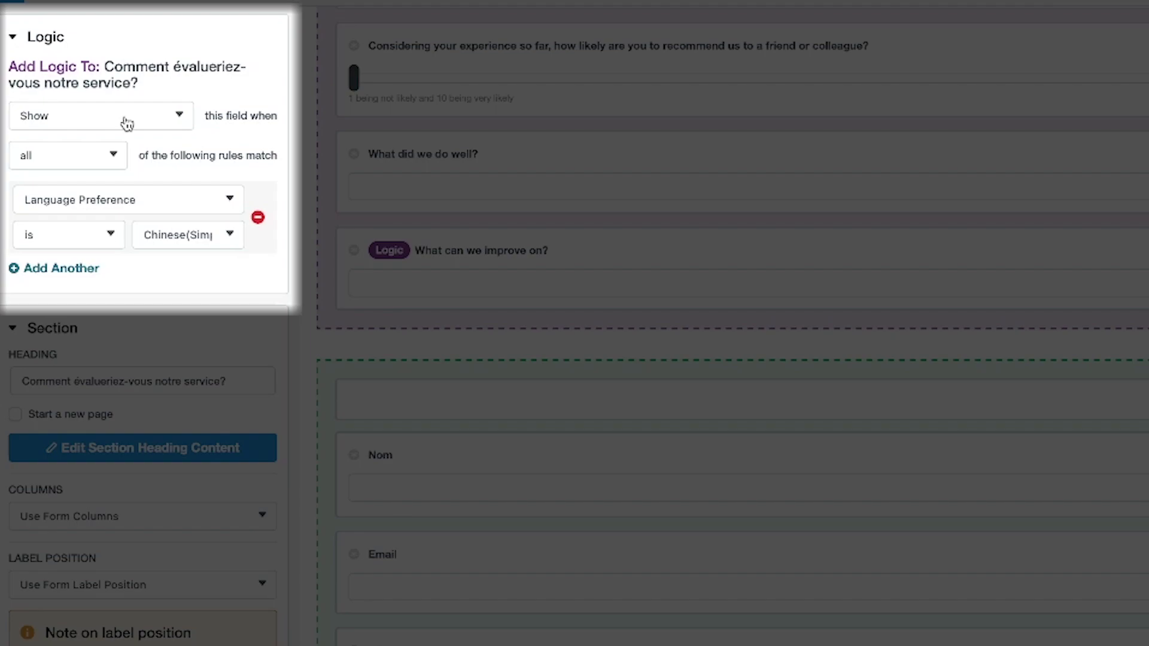
click(127, 121)
click(125, 116)
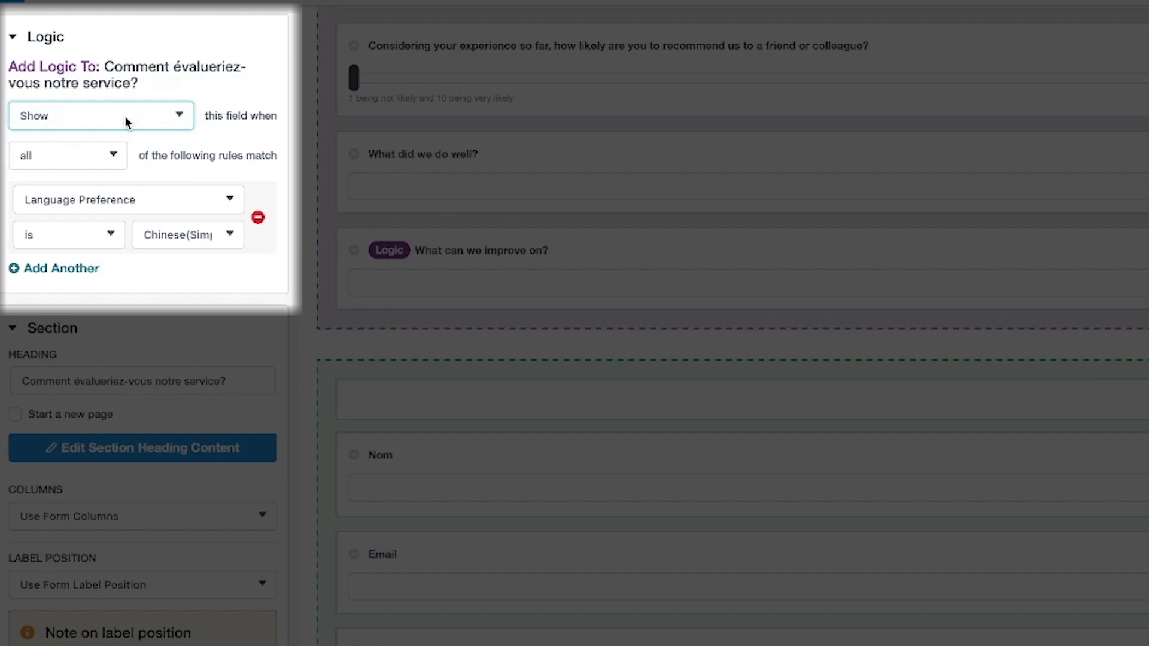
click(62, 268)
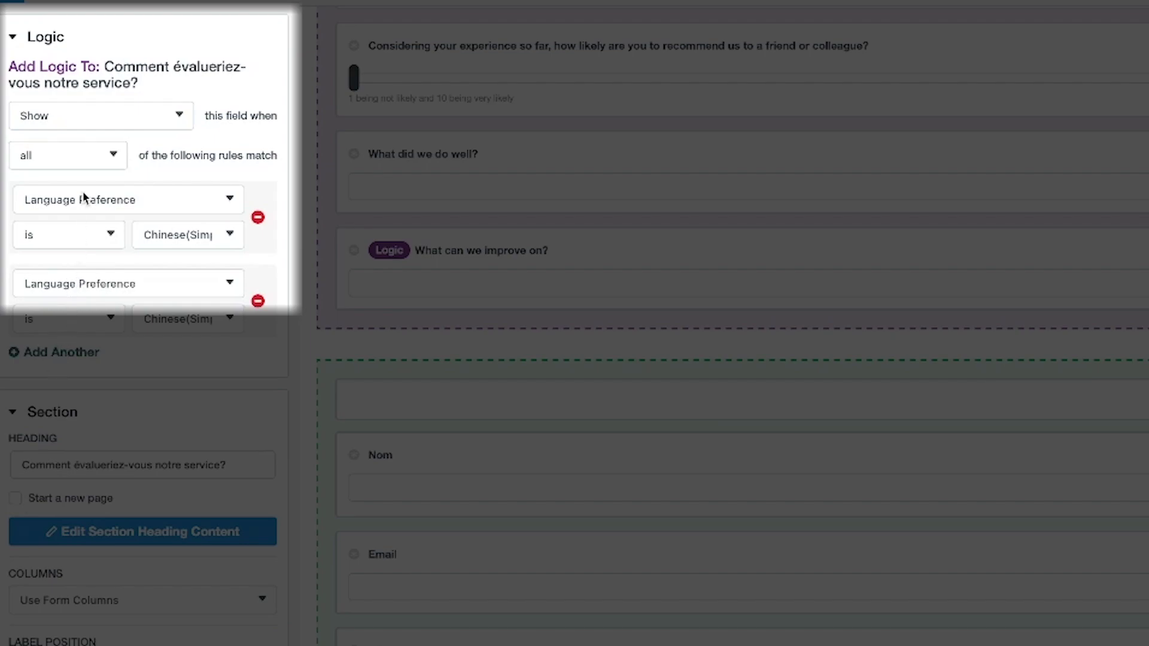
click(257, 303)
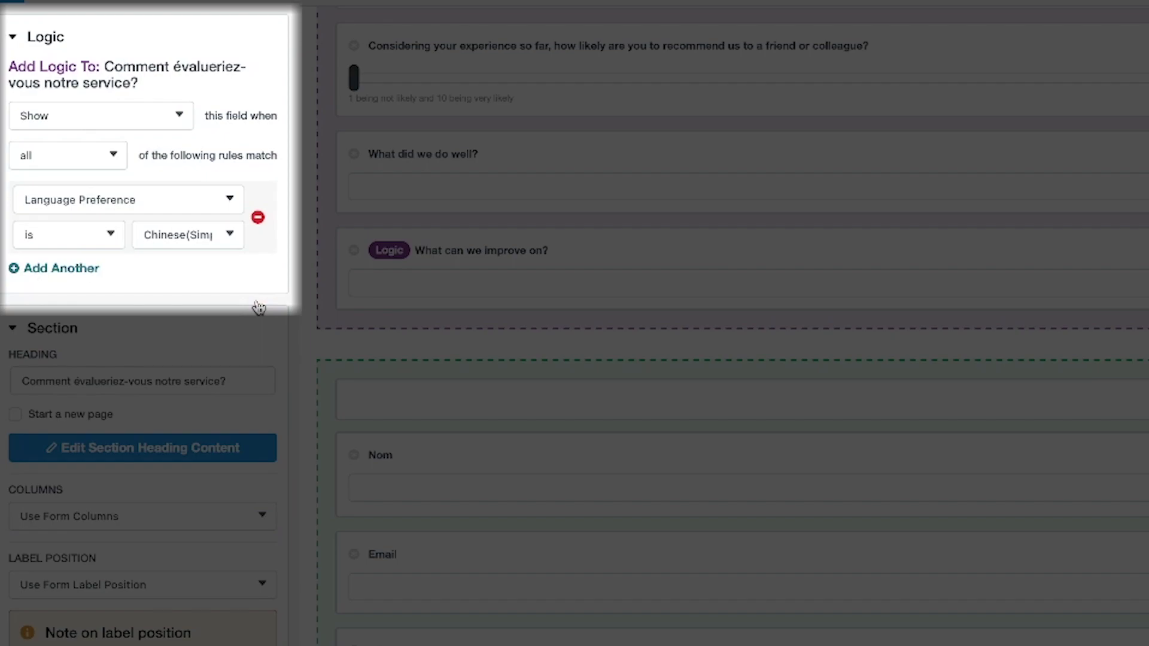
click(88, 161)
click(142, 162)
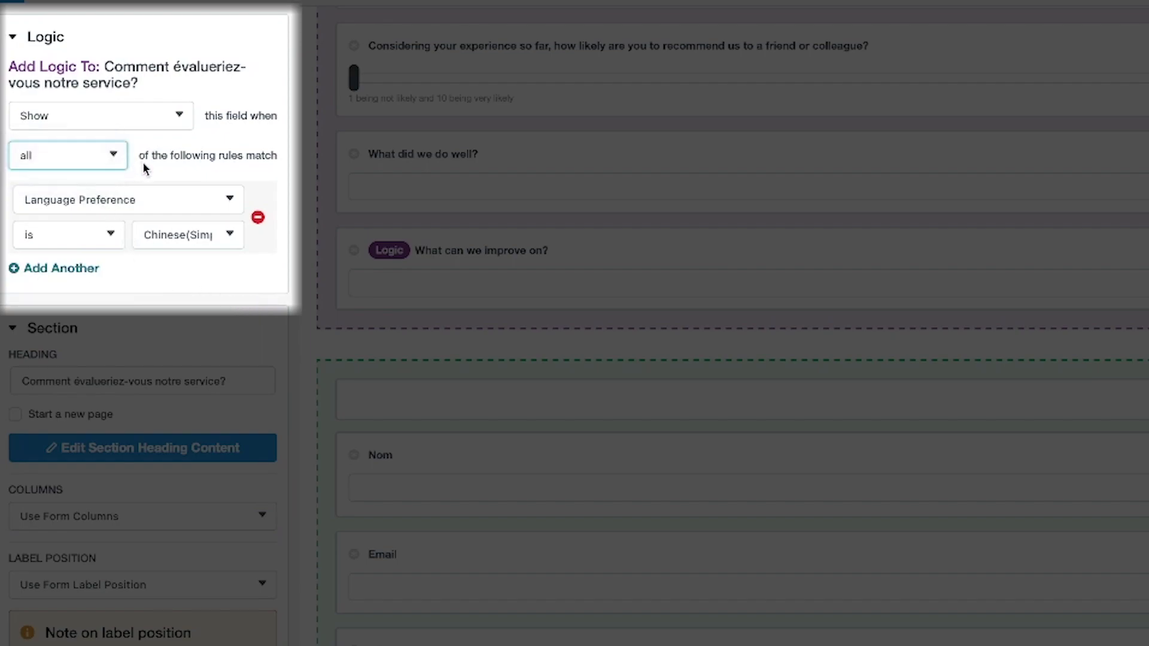
click(200, 236)
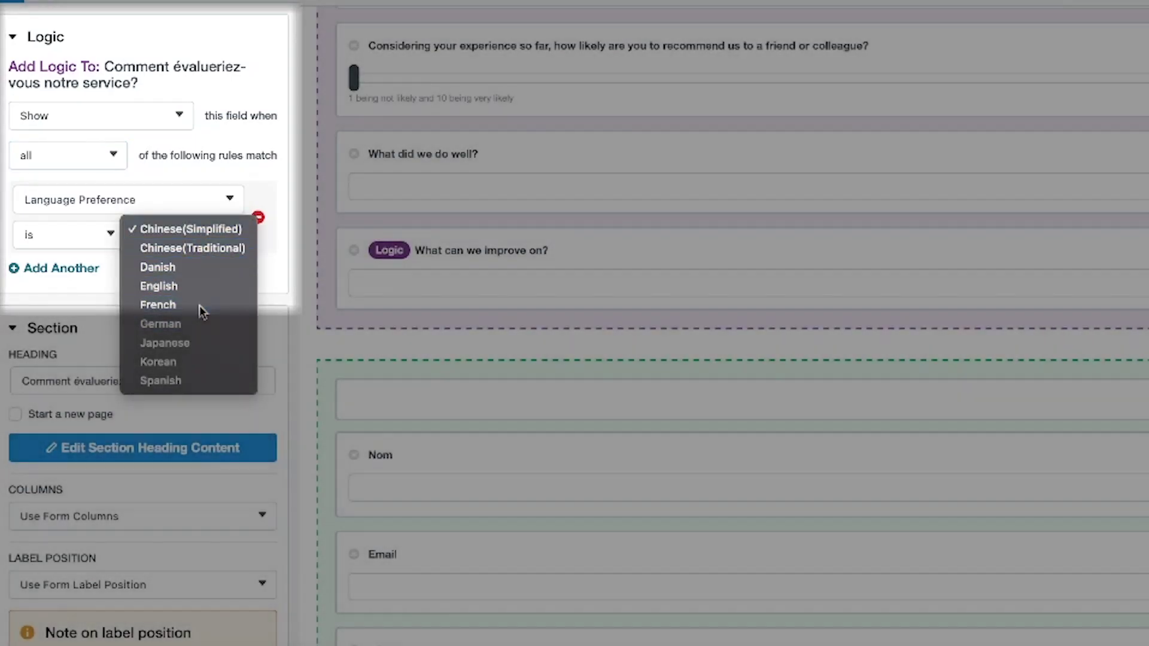
click(159, 304)
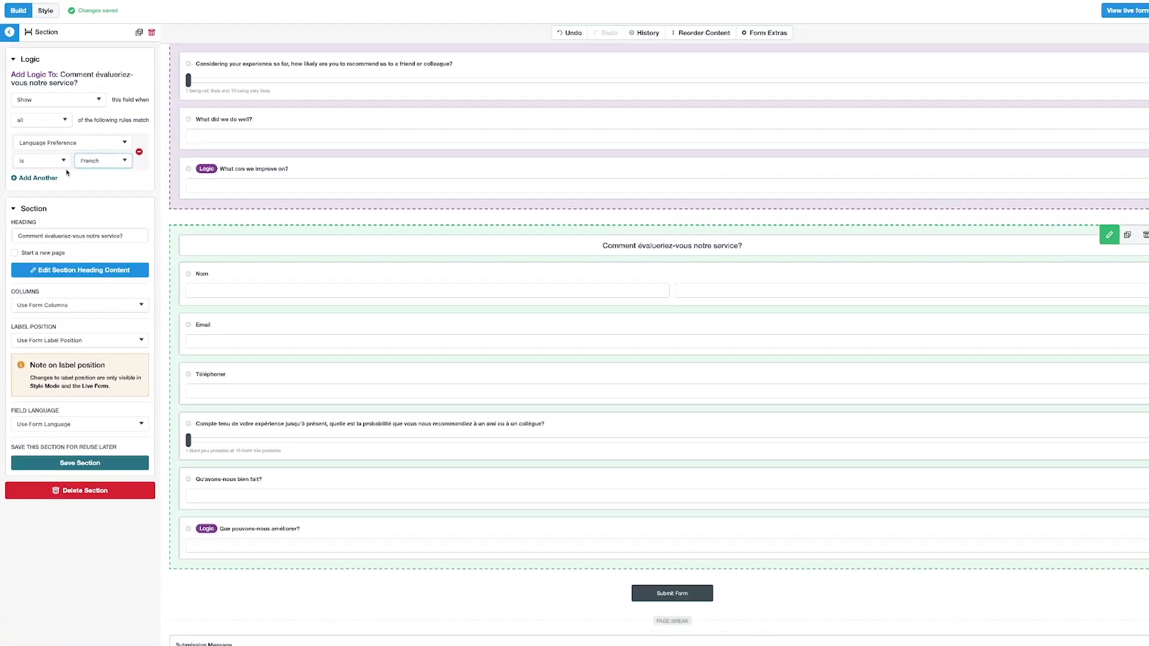
click(110, 235)
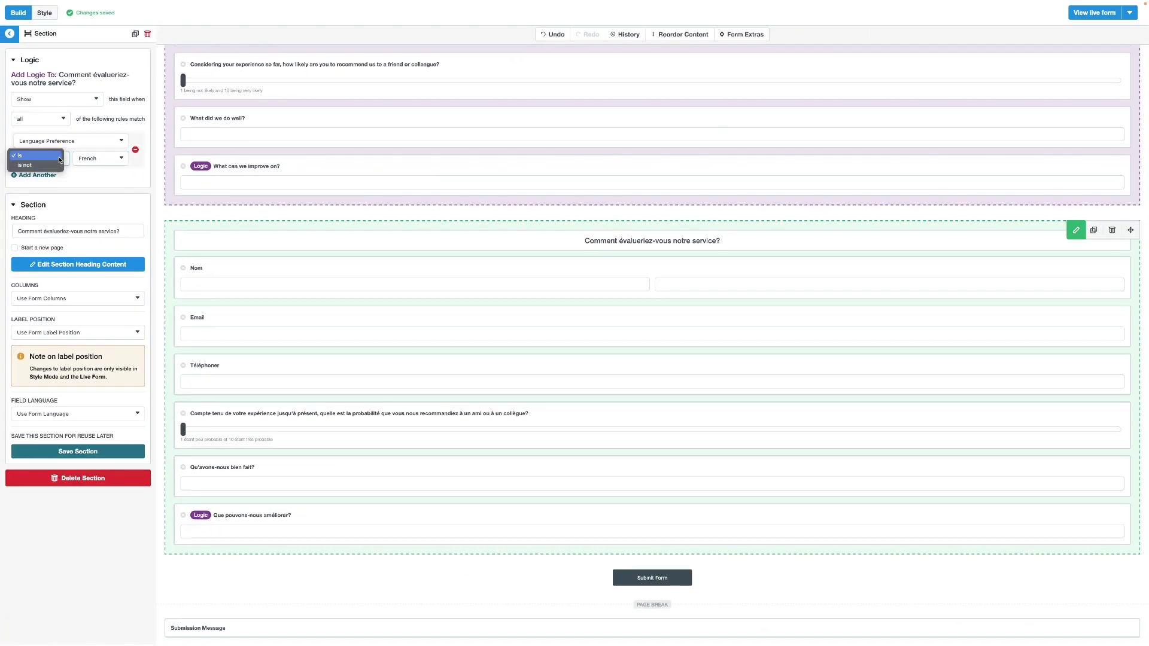
Open the English 'What can we improve on?' question, which inherits Language Preference is English
key(Escape)
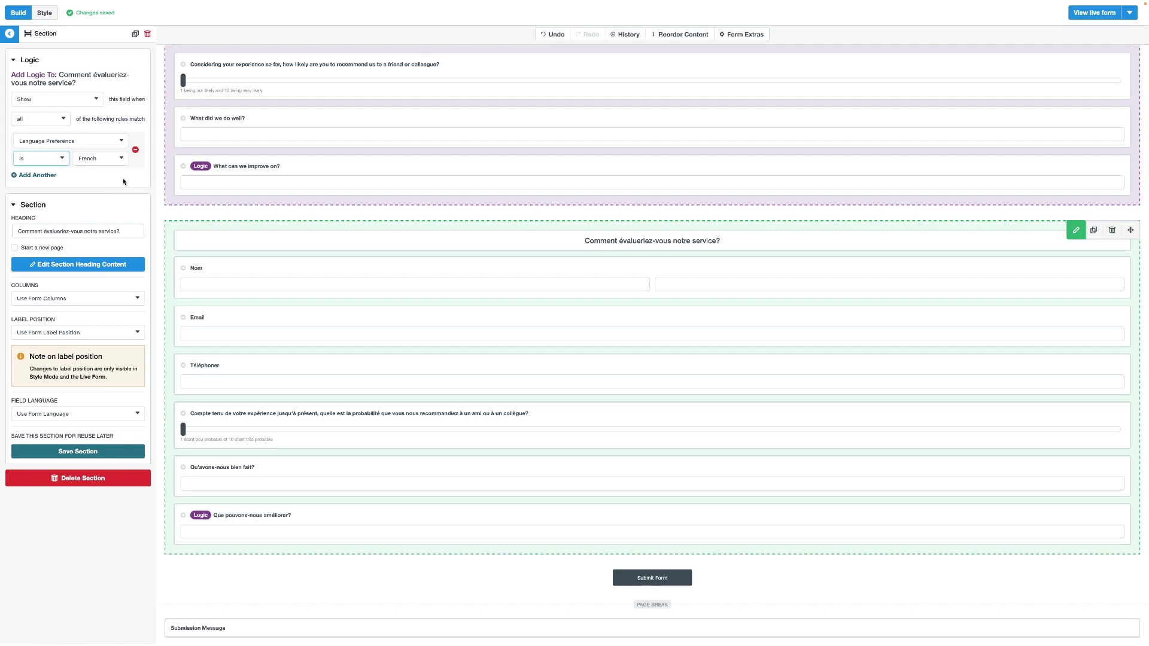
click(540, 180)
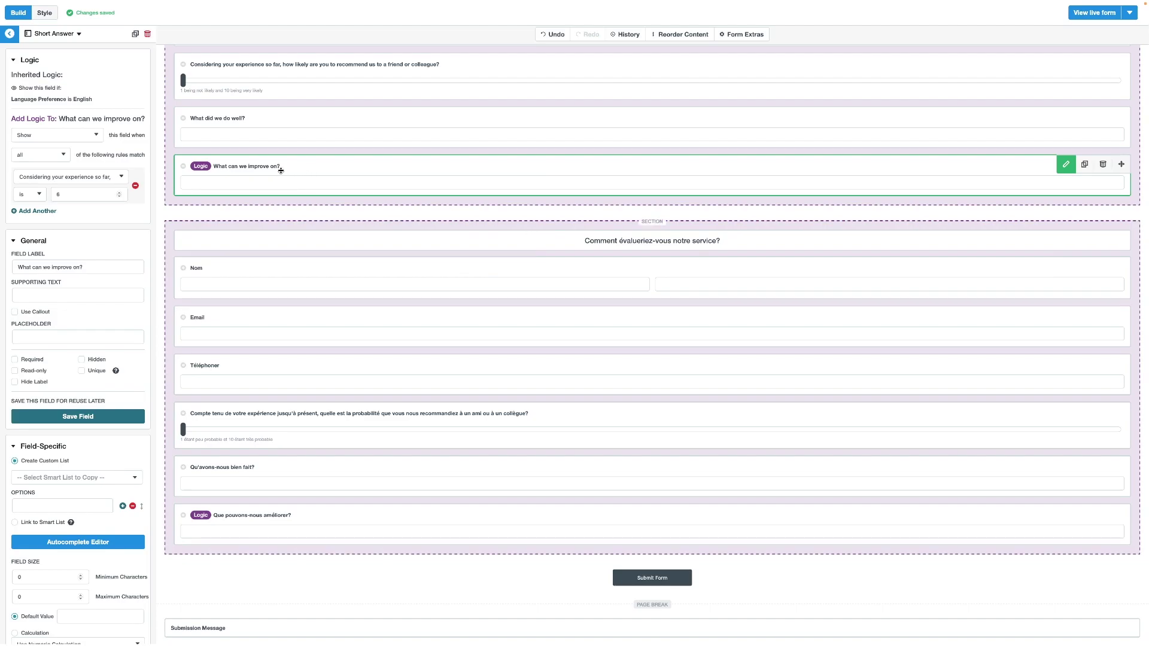
scroll(345, 220, up, 5)
scroll(344, 220, up, 5)
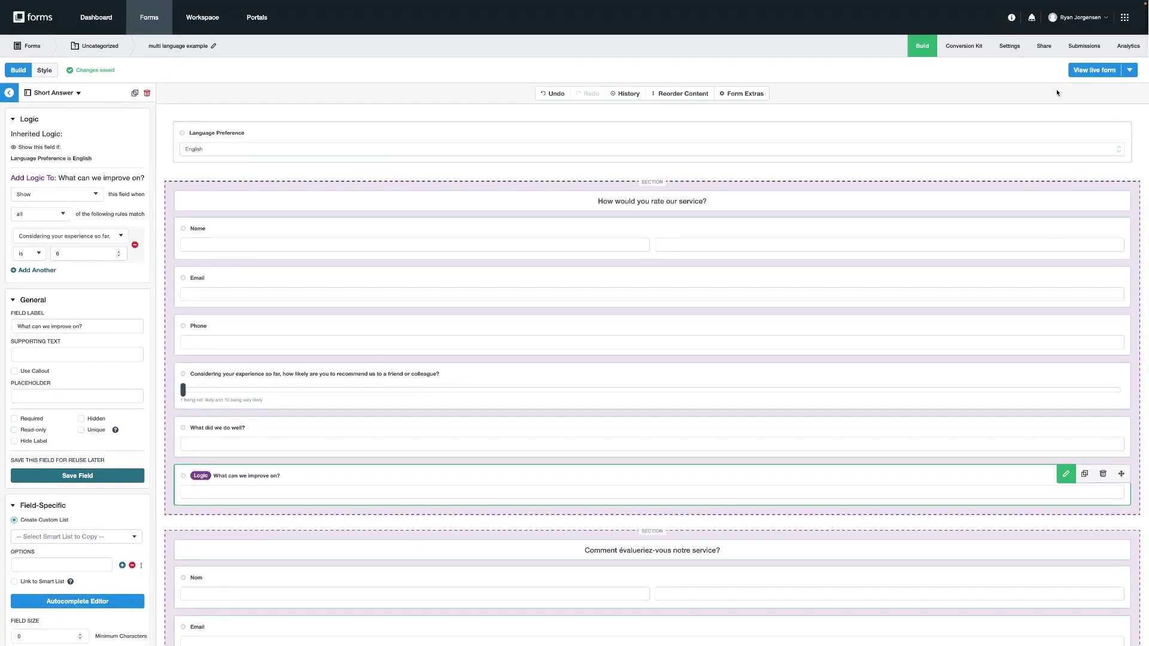
click(1095, 70)
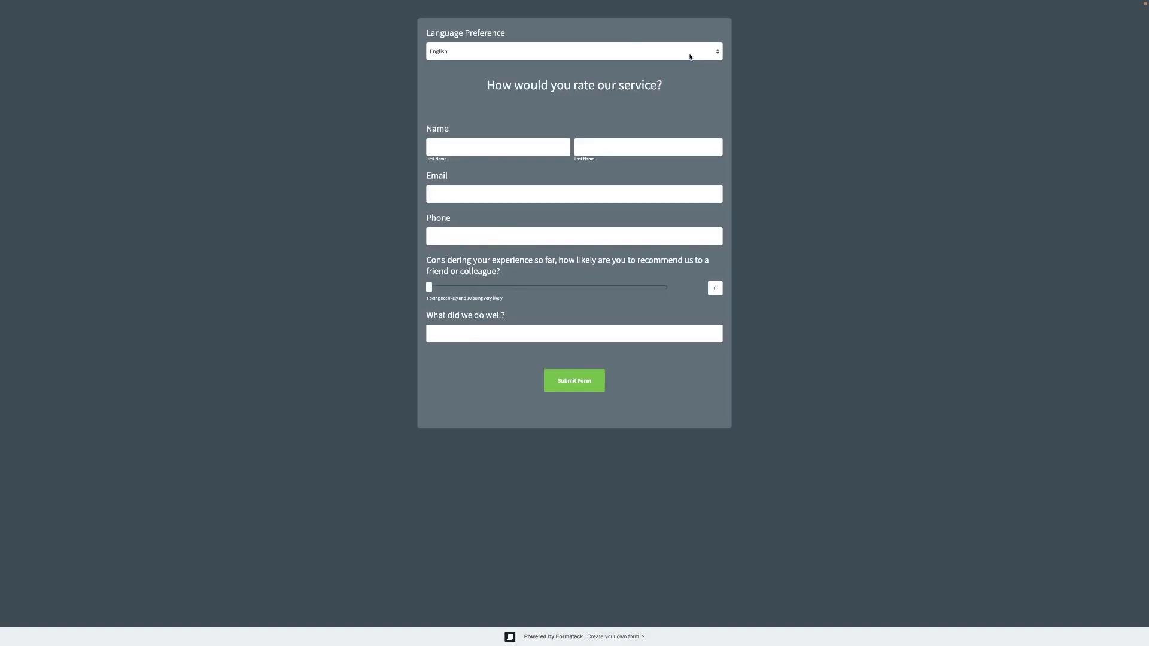
click(692, 51)
click(680, 56)
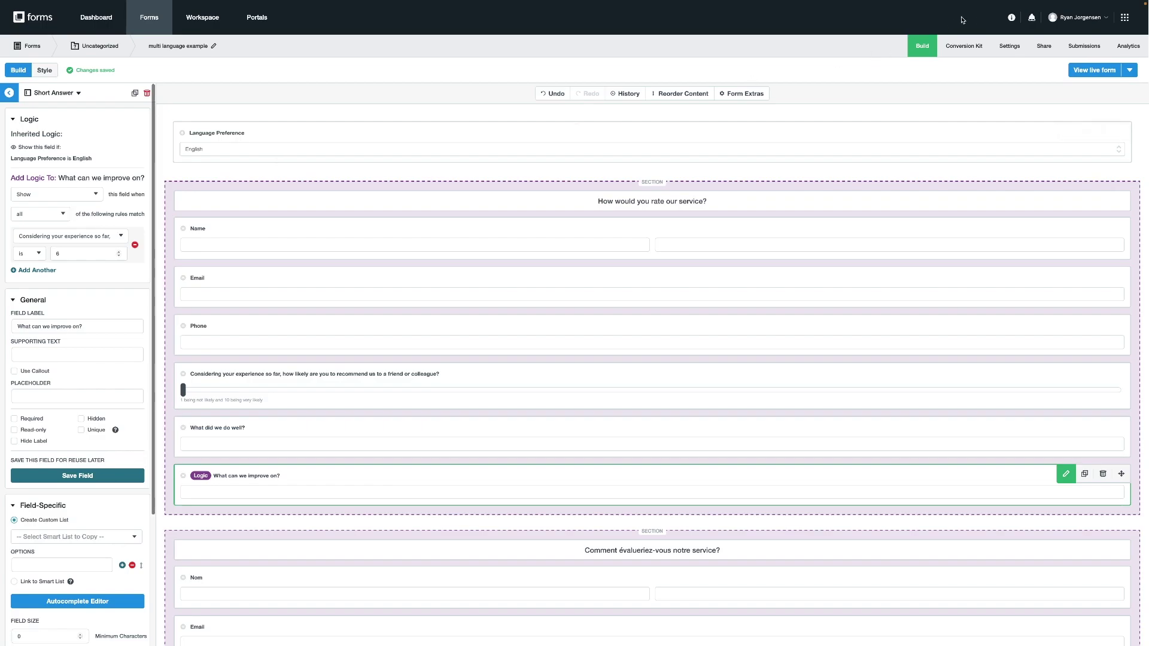
Open the Resource Center listing Help Center, Submit a Ticket, Schedule a Support Call and Feedback
click(1010, 17)
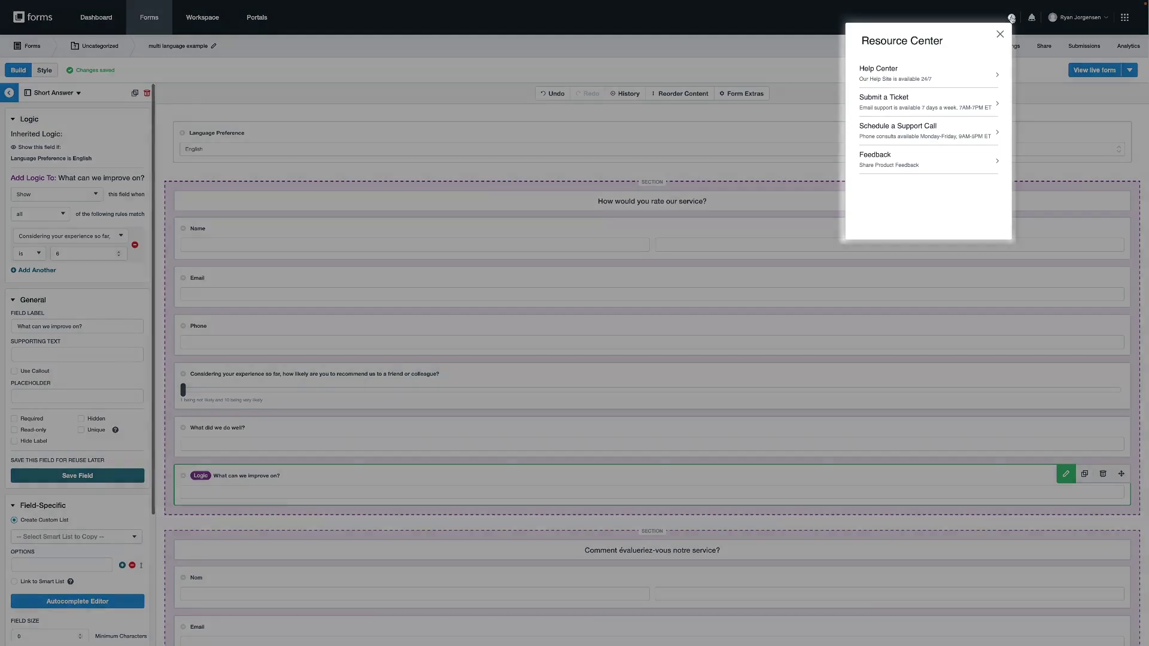